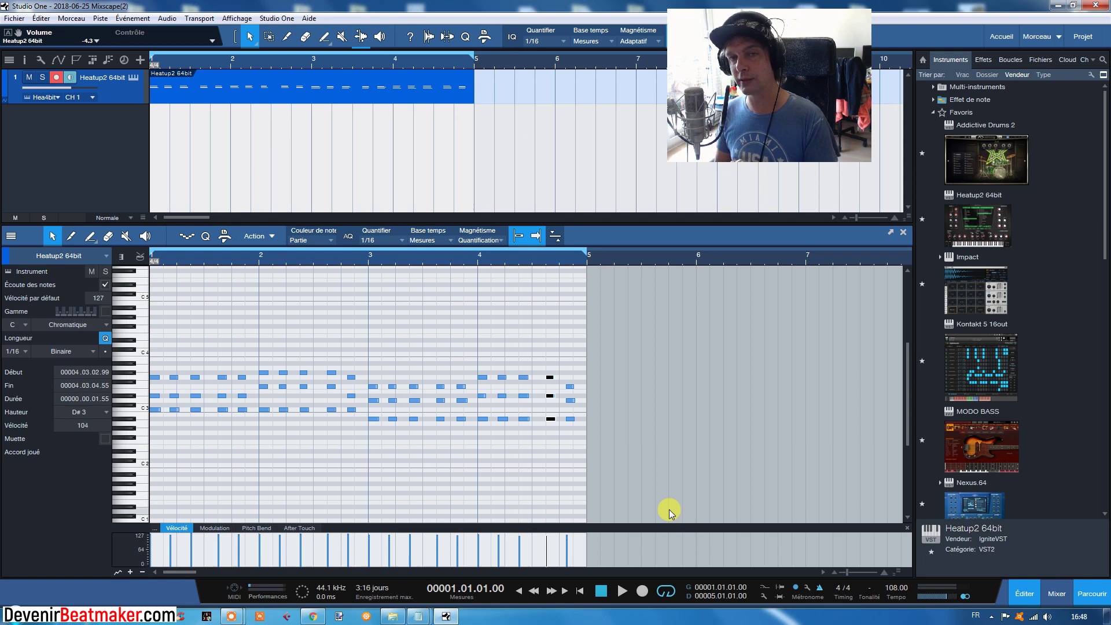
- Select the Heatup2 64bit part and extract its chords to the chord track
left_click_drag(538, 119, 243, 130)
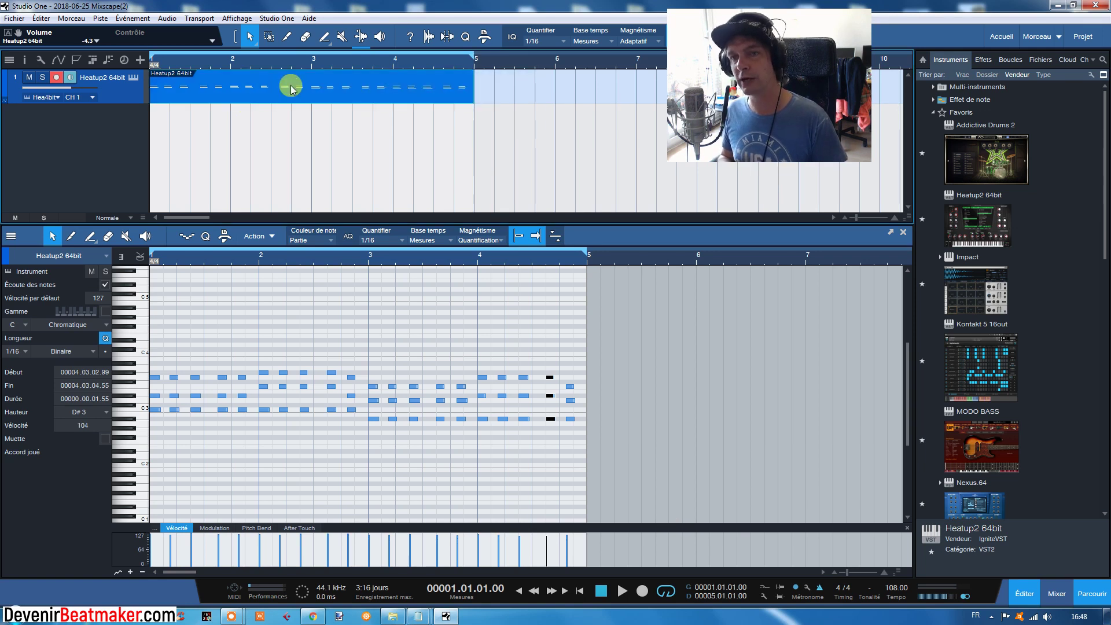
right_click(321, 88)
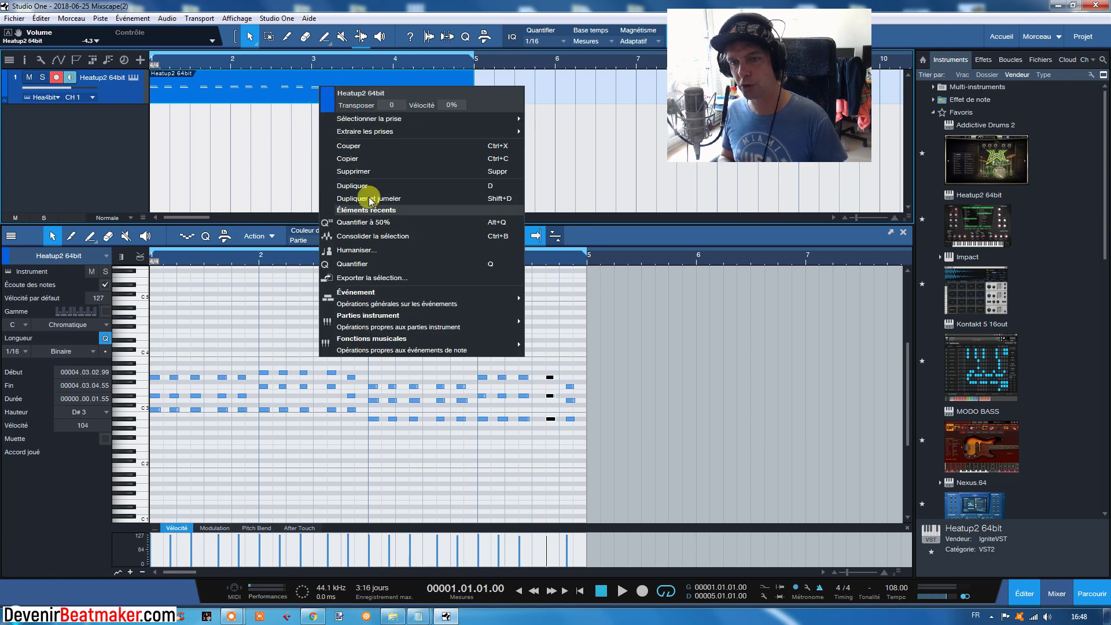
mouse_move(371, 328)
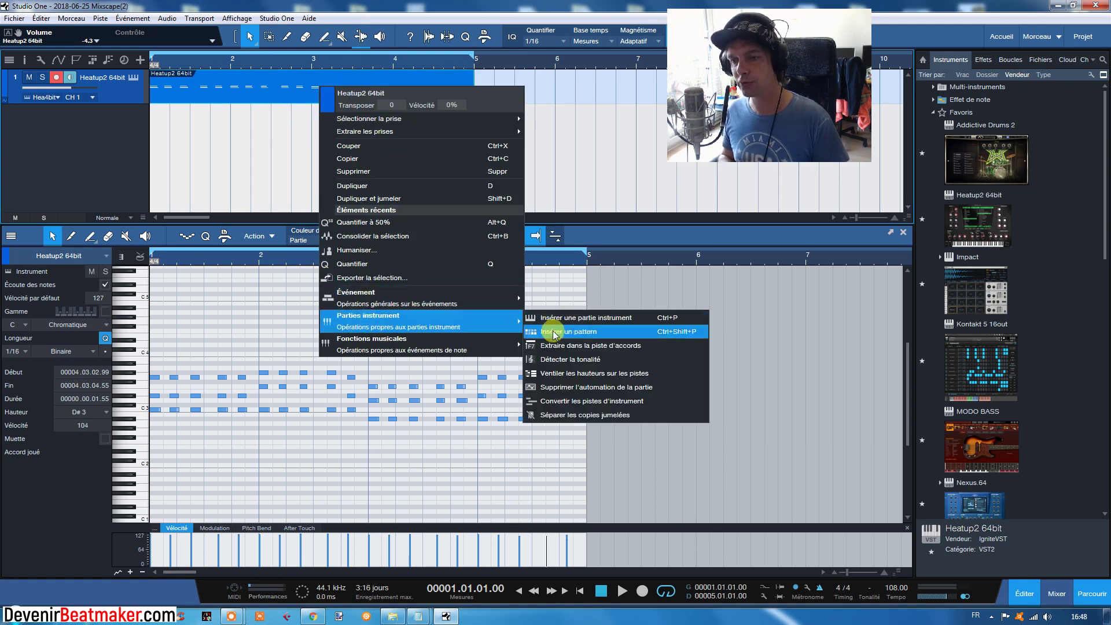
left_click(560, 346)
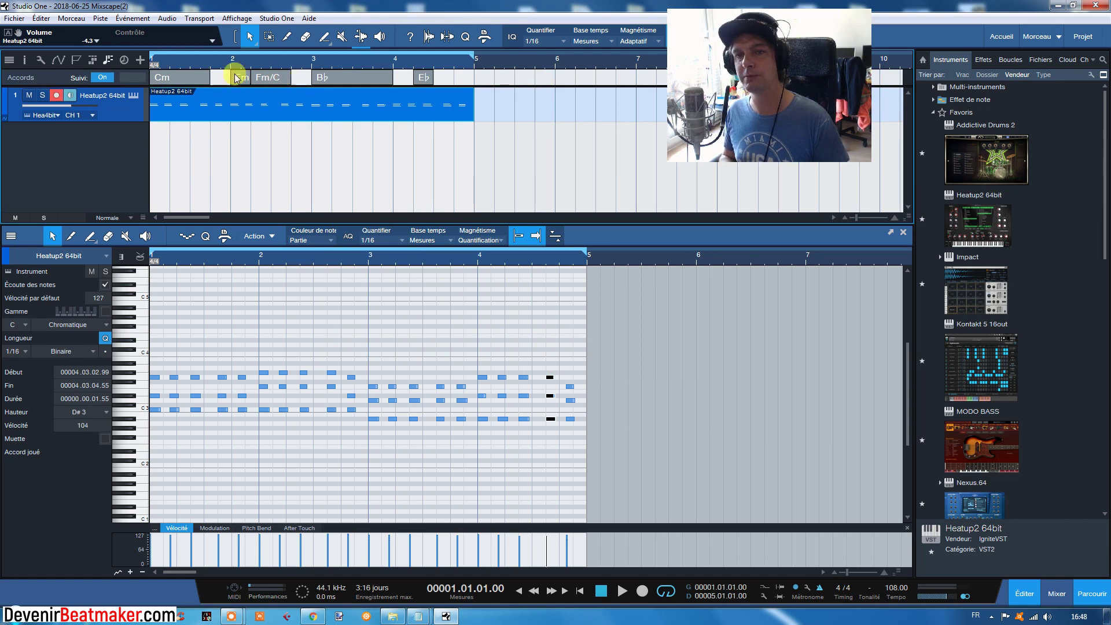
- Delete the Fm/C chord and stretch the Cm, Fm and E♭ chords so each fills one full bar on the chord track
left_click_drag(209, 80, 224, 77)
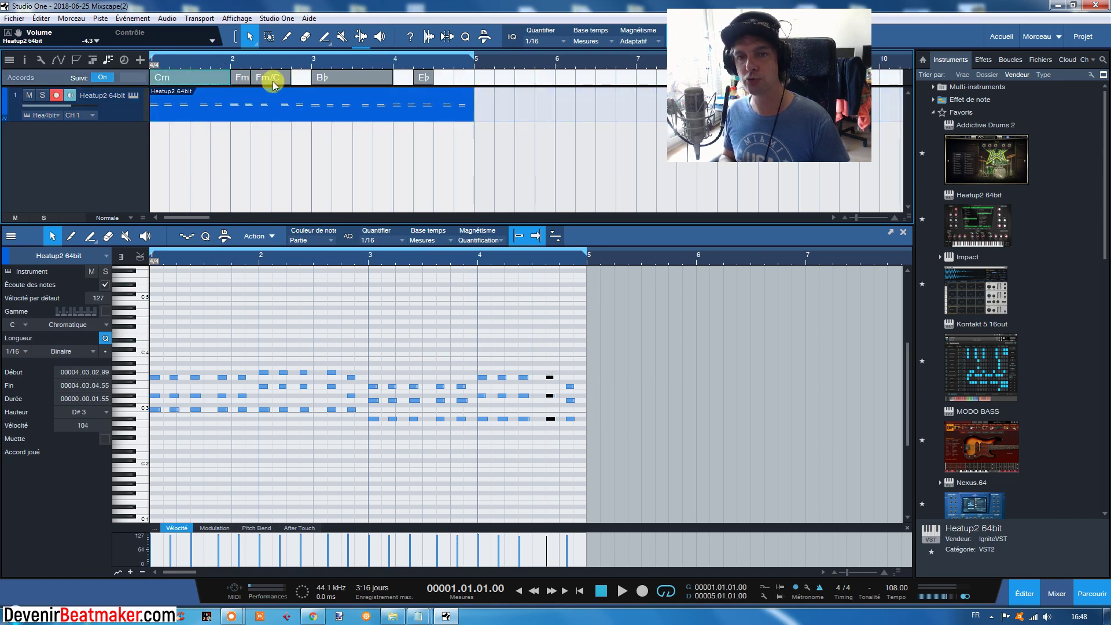
left_click(267, 81)
key("Delete")
left_click_drag(251, 80, 305, 80)
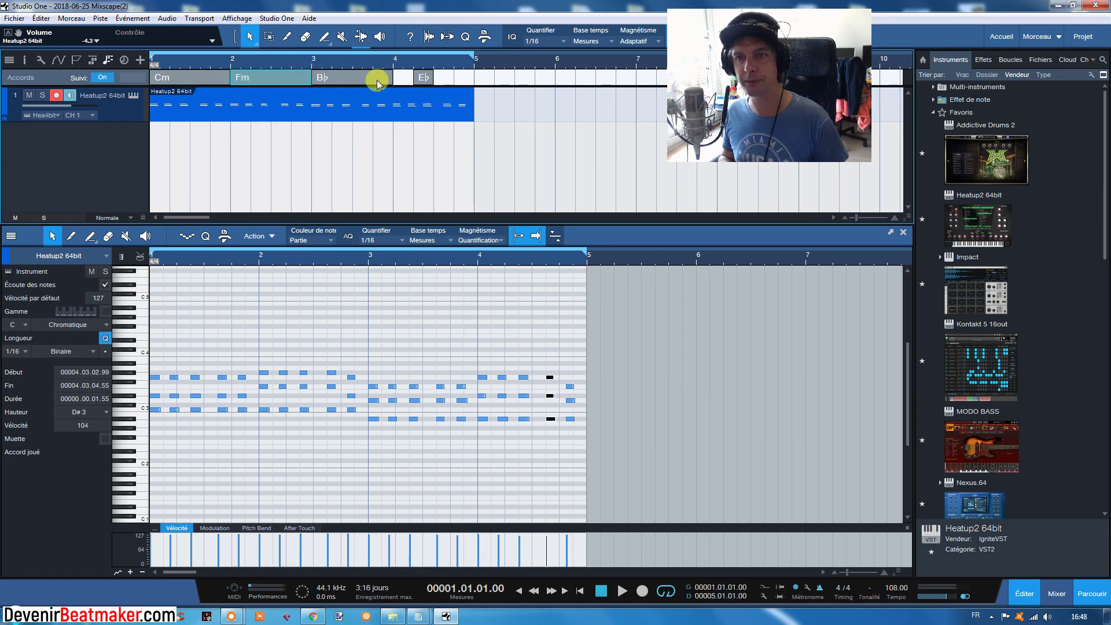
mouse_move(427, 81)
left_mouse_down()
mouse_move(385, 77)
mouse_move(412, 79)
left_mouse_up()
left_click(414, 78)
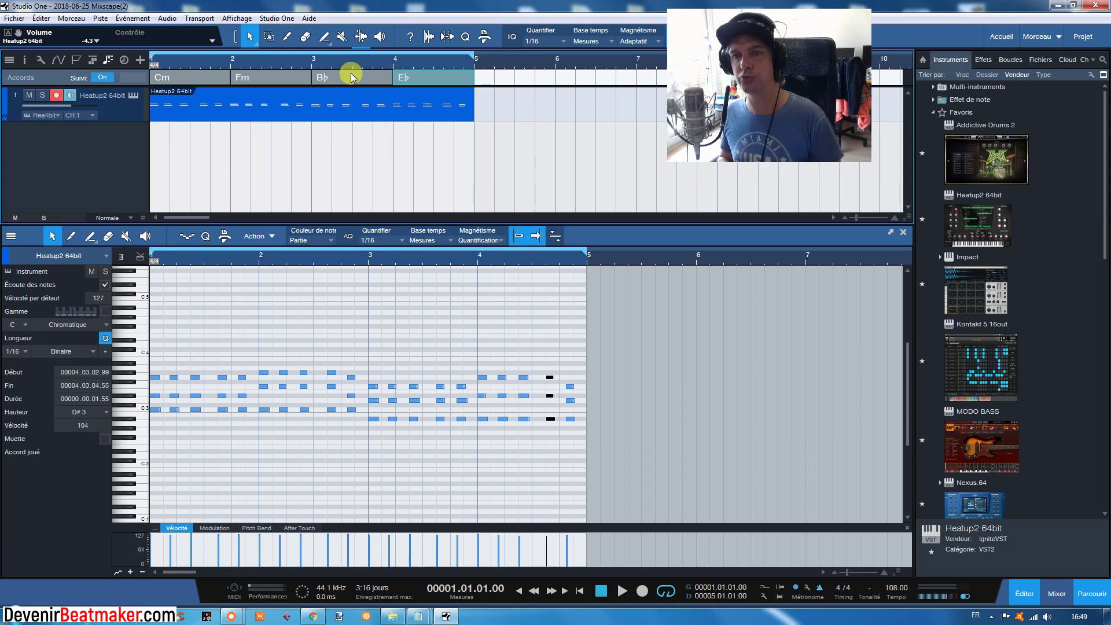
- Set the track height to Moyenne and add a second Heatup2 64bit instrument track below the first
key("shift+e")
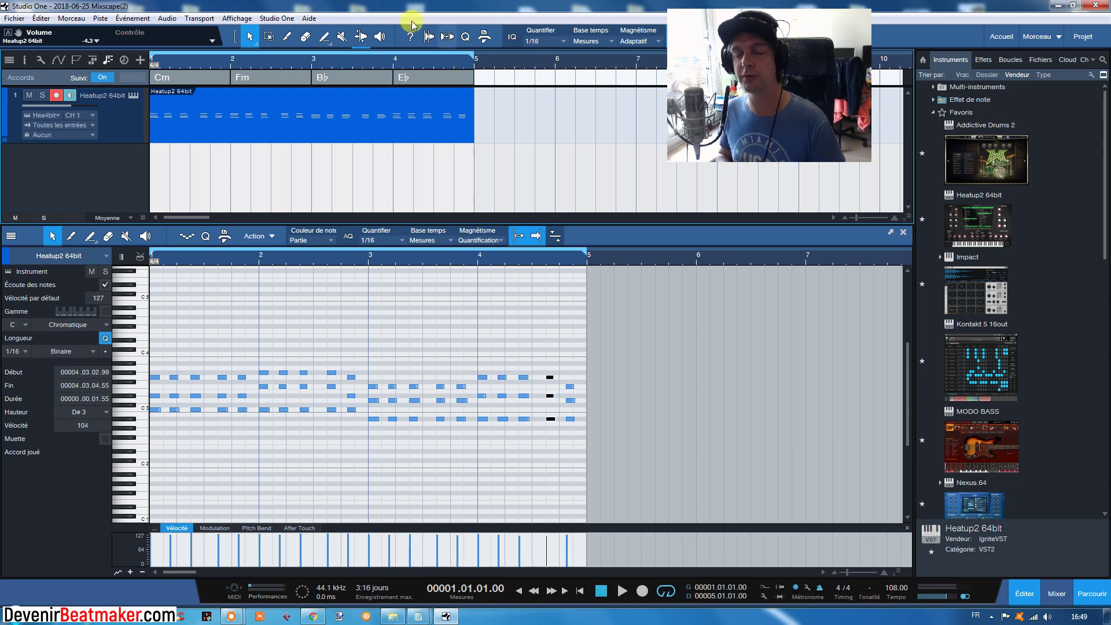
left_click(371, 121)
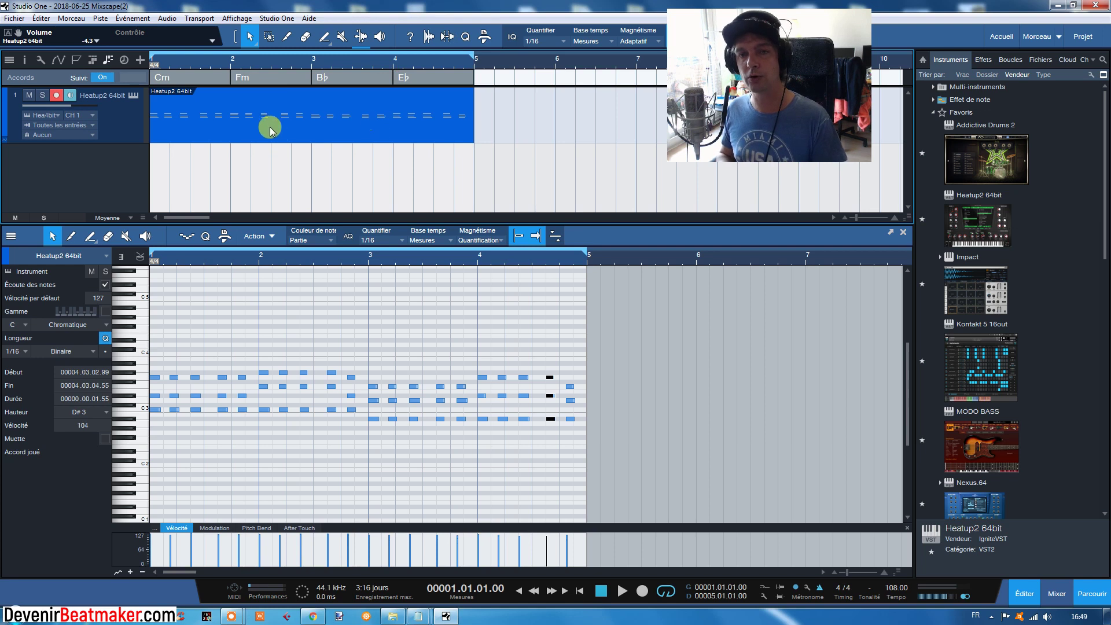
left_click(960, 220)
left_click_drag(960, 218, 295, 182)
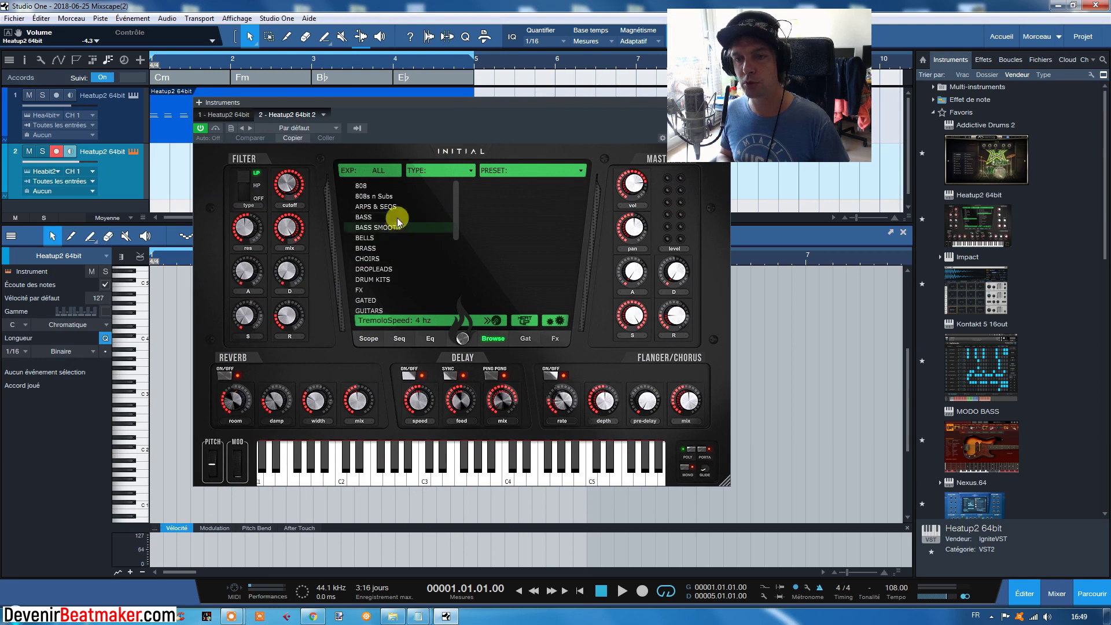
- Load the NOISE SUB preset from the BASS SMOOTH type in the new instrument and close its window
left_click(405, 214)
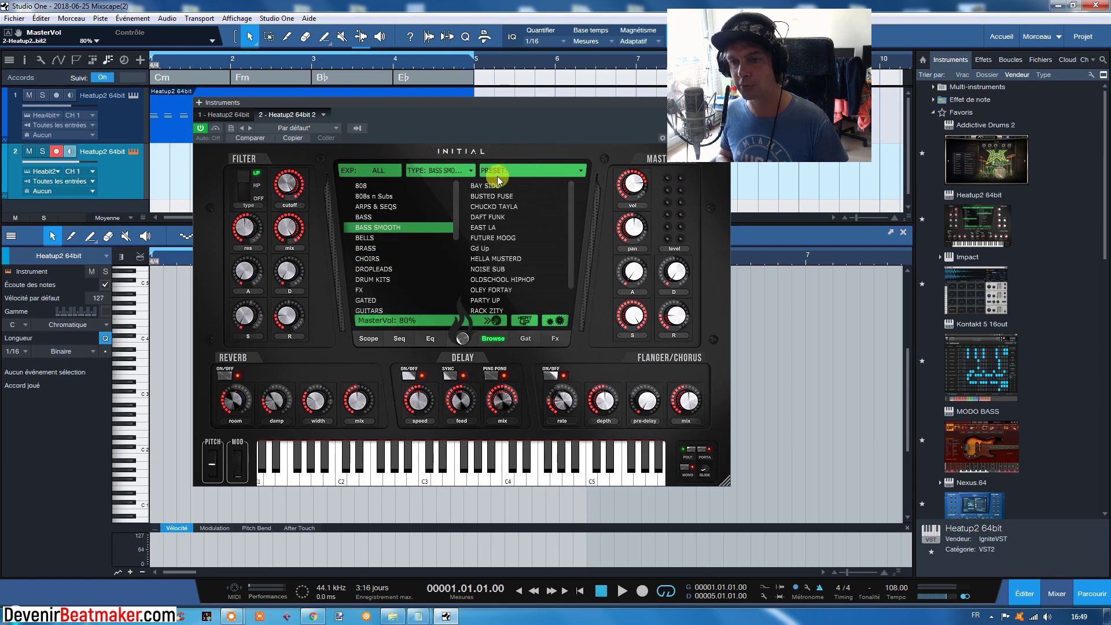
left_click(495, 270)
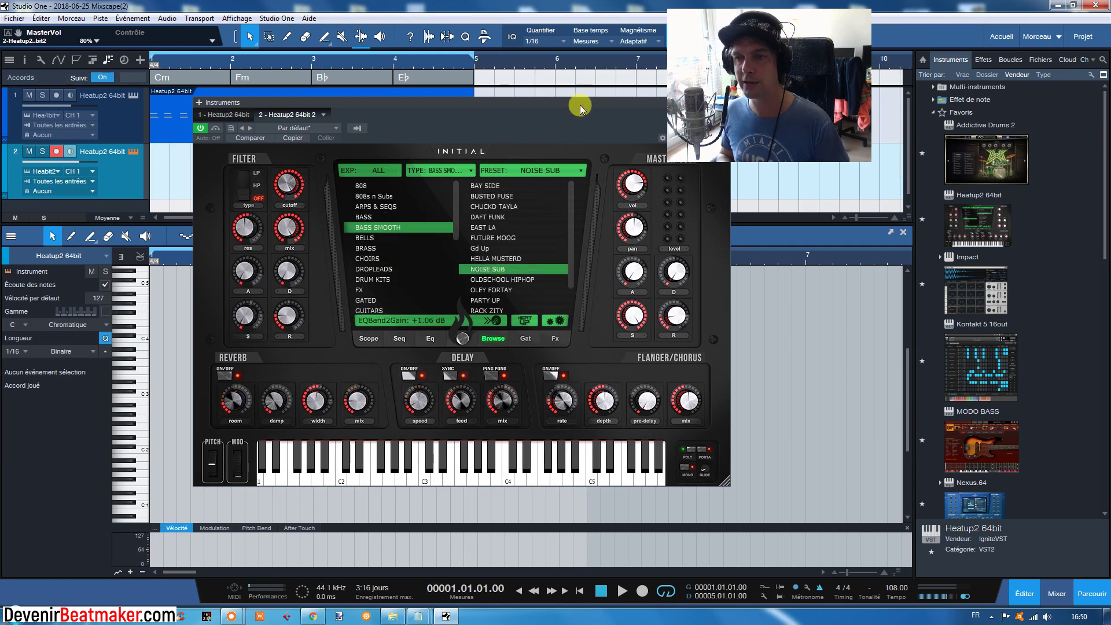
left_click_drag(652, 99, 434, 118)
left_click(504, 123)
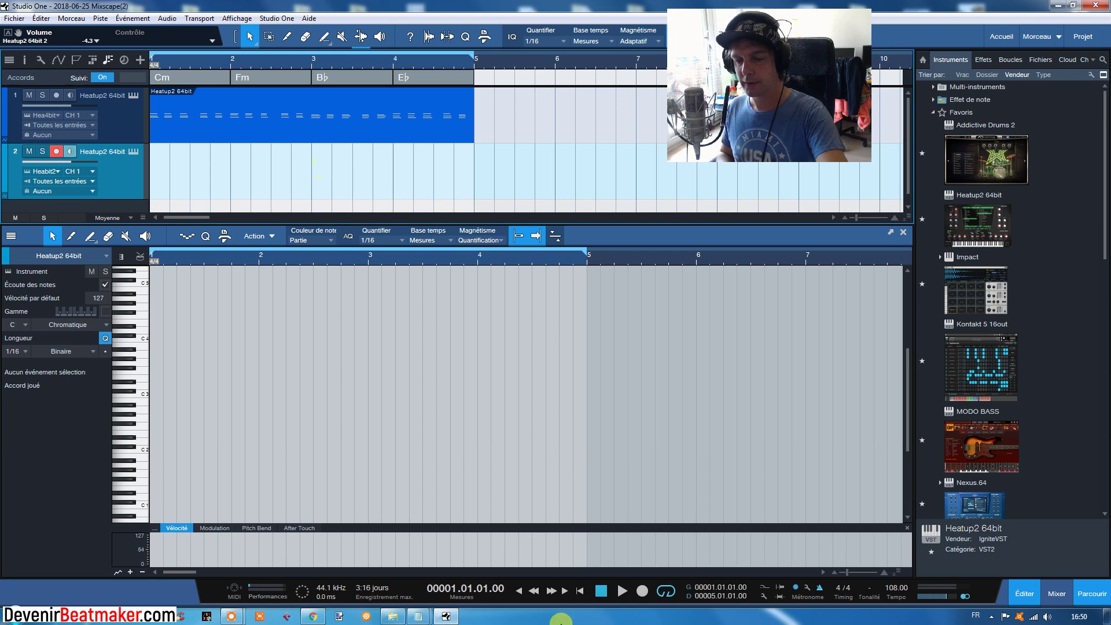
- Record a single-note bass rhythm on C2 over bars 1 to 4 of the second track and quantize it
left_click(639, 587)
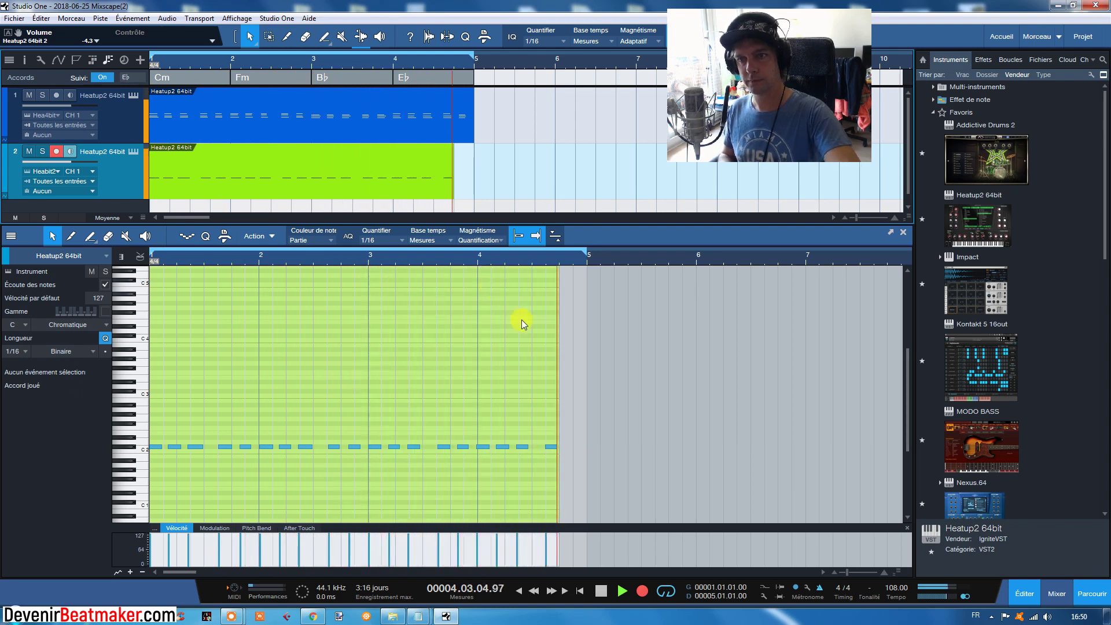
left_click(602, 591)
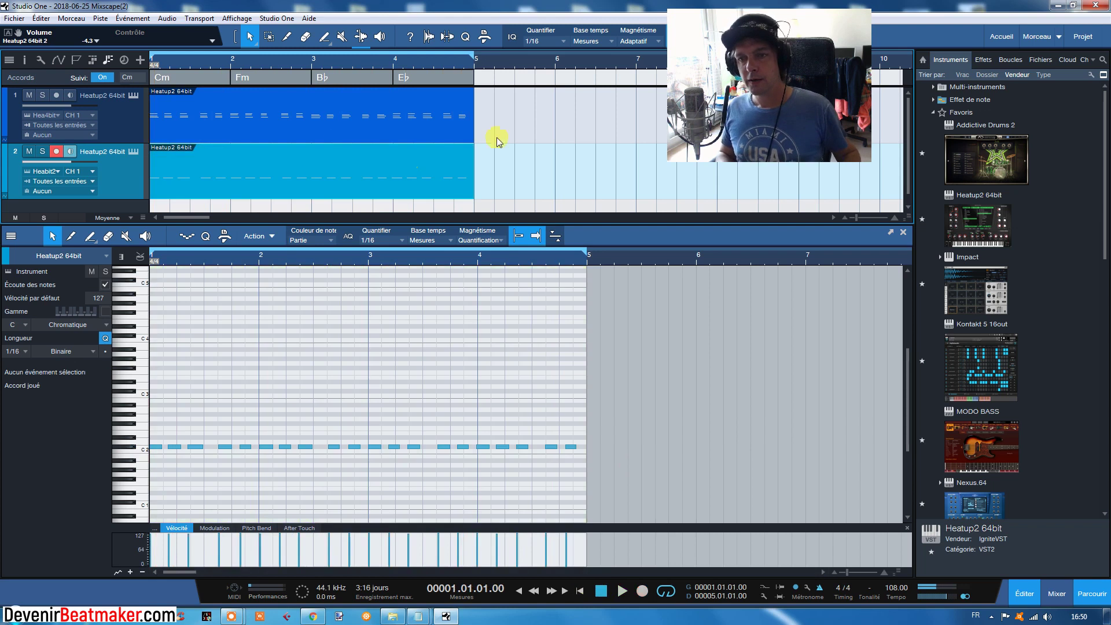
key("q")
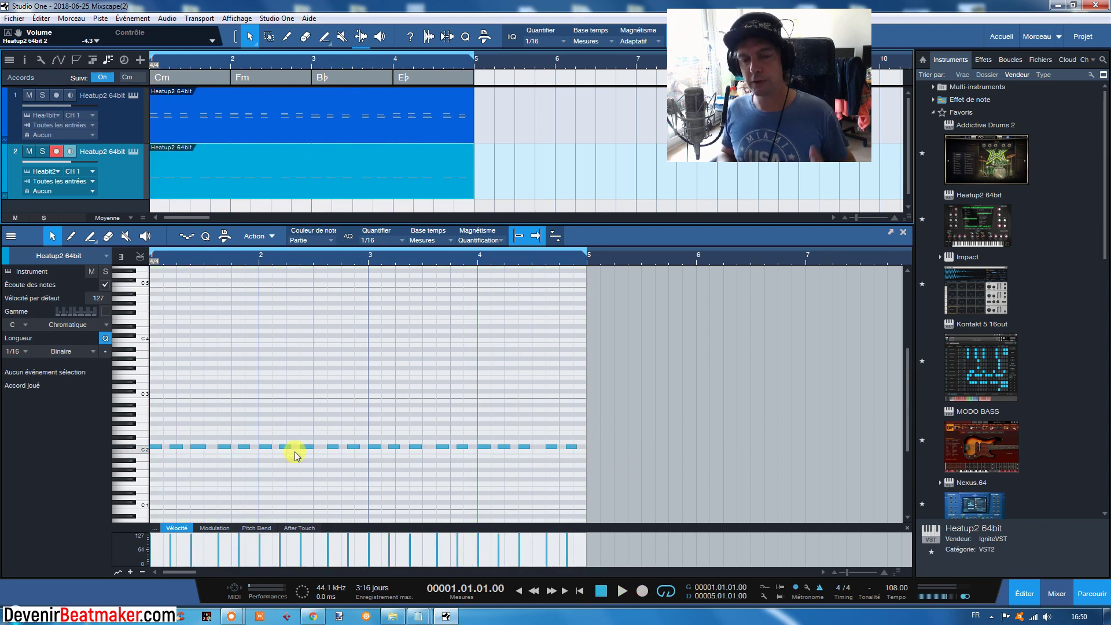
- Set the second track's chord following (Suivre accords) to Basse and play back the four bars
left_click(26, 60)
left_click(72, 146)
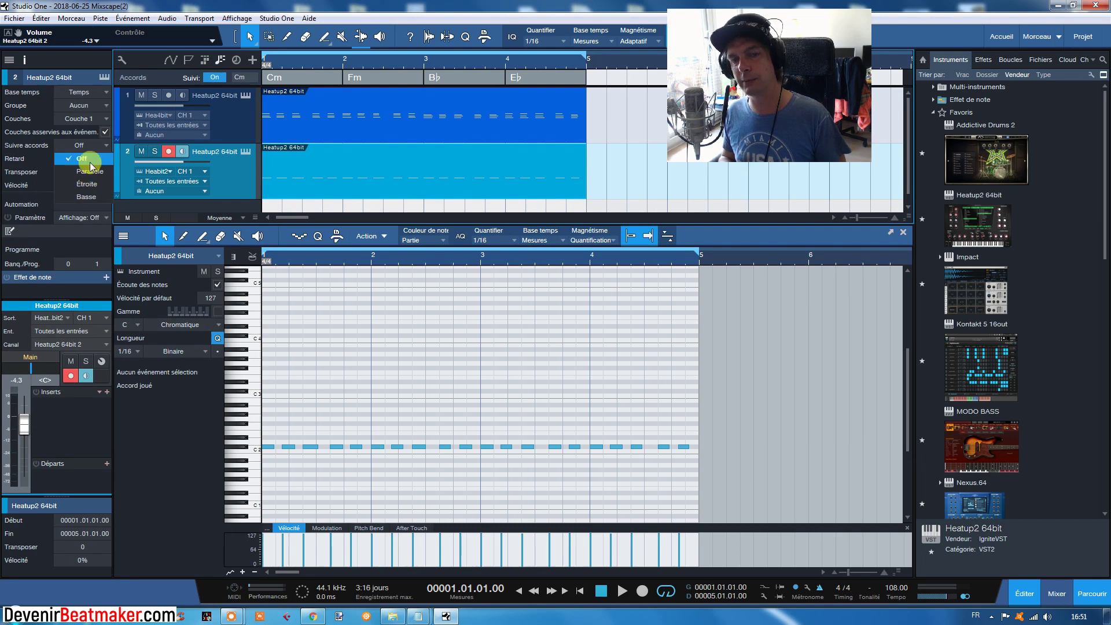
left_click(86, 197)
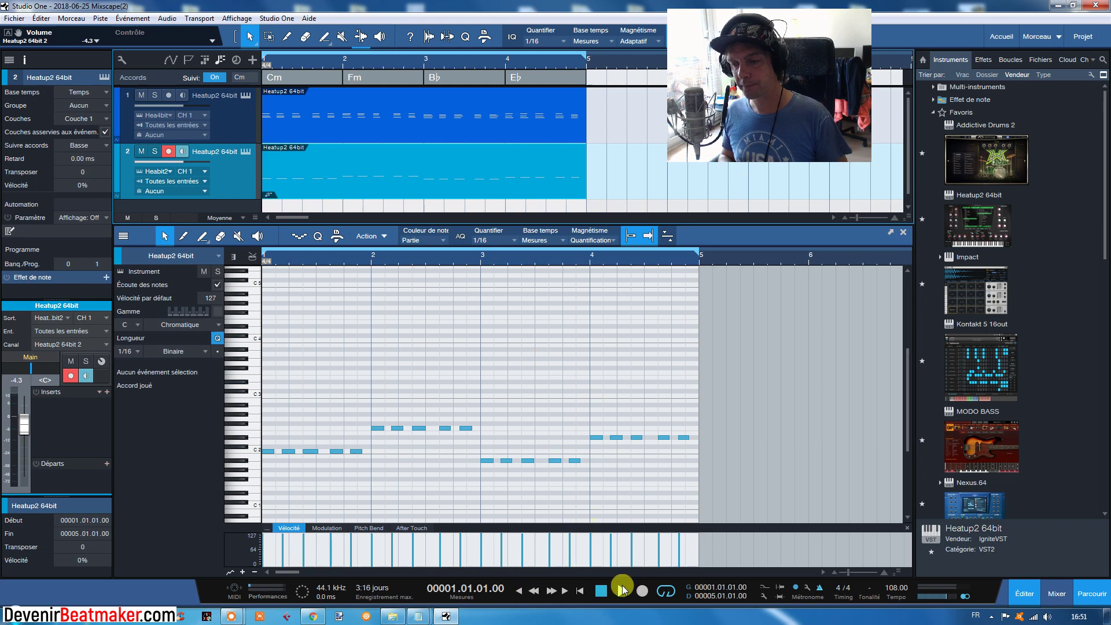
left_click(623, 591)
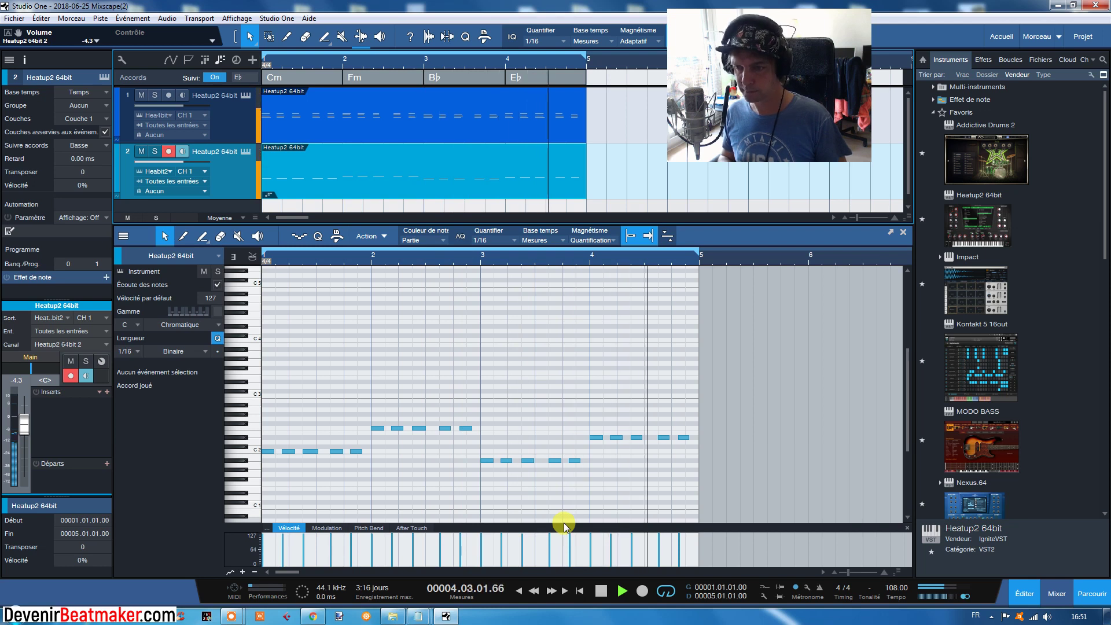
left_click(602, 593)
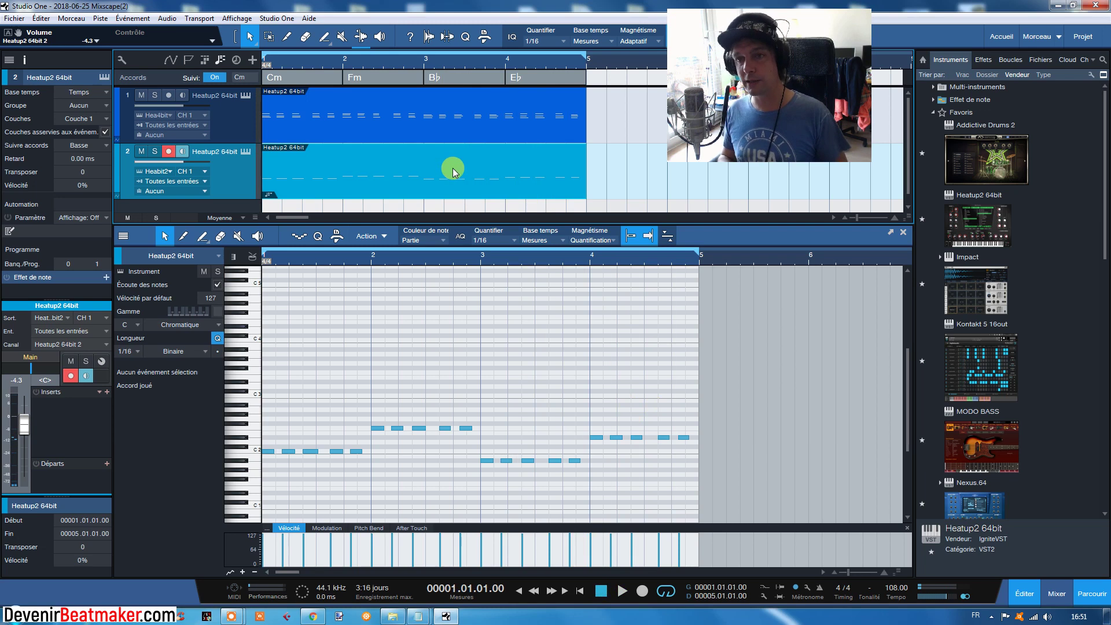
- Replace the bass part with a newly recorded, more varied C2 rhythm over bars 1 to 4 and play it back
key("Delete")
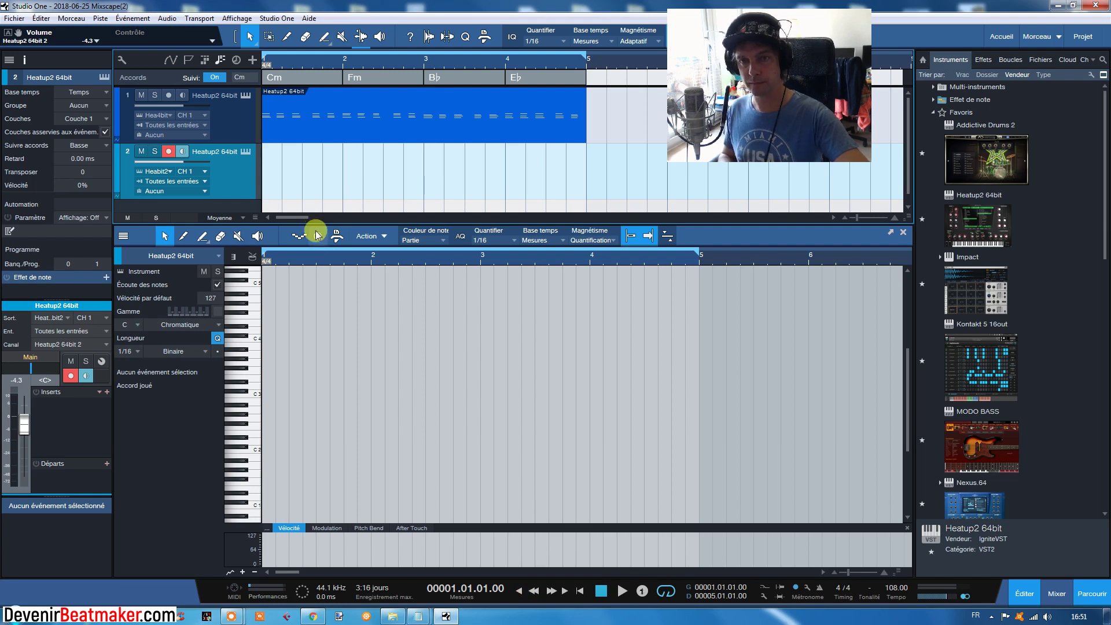
key("KP_Multiply")
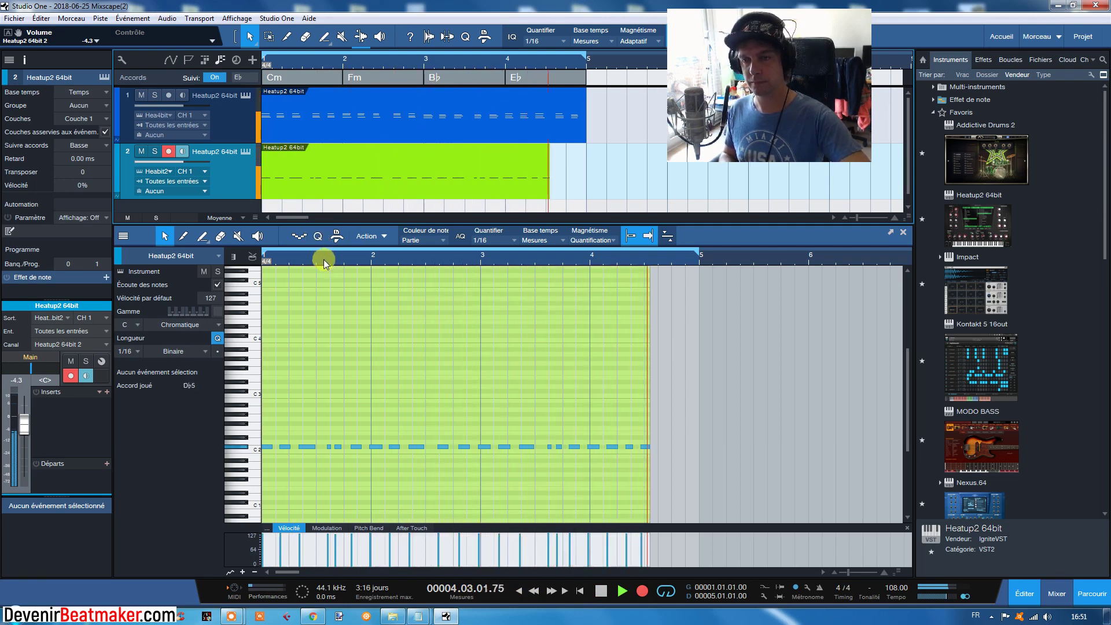
left_click(602, 591)
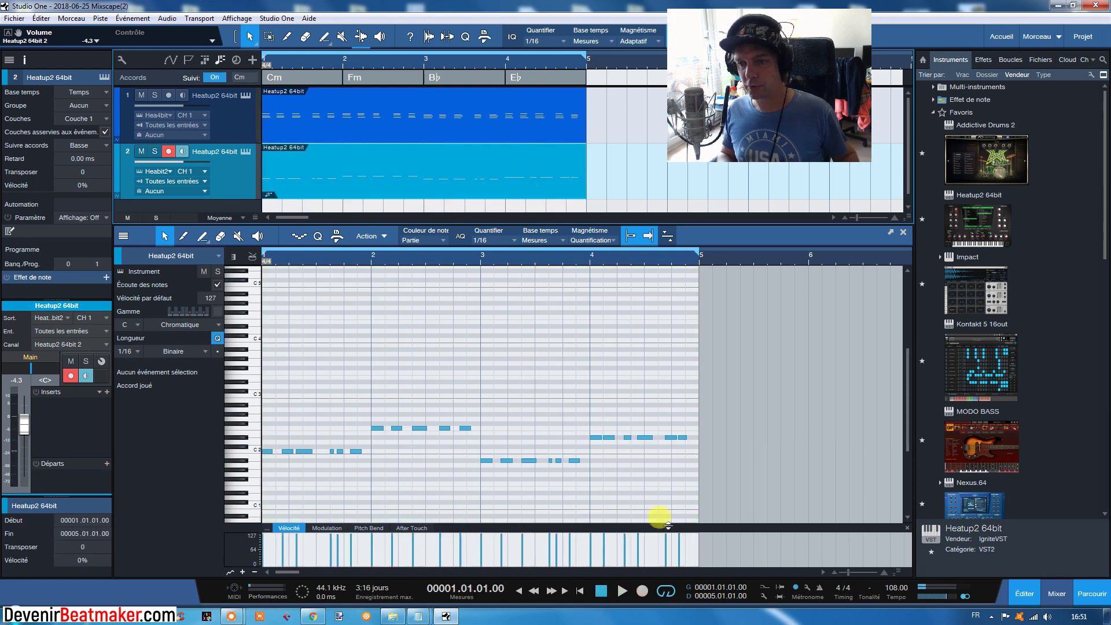
left_click(621, 590)
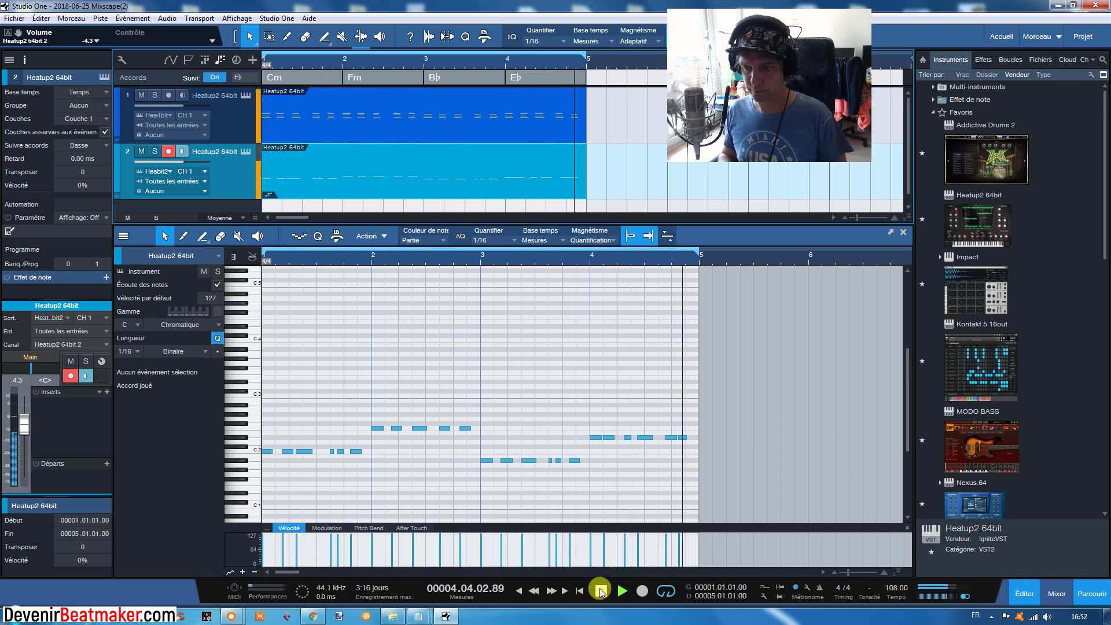
key("space")
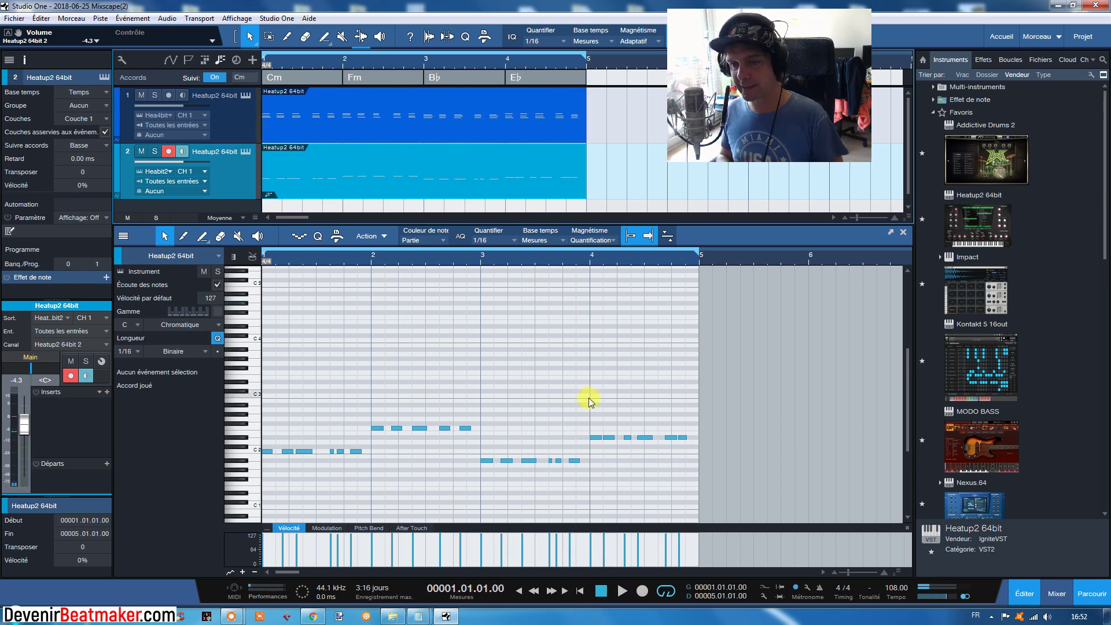
left_click_drag(692, 397, 255, 469)
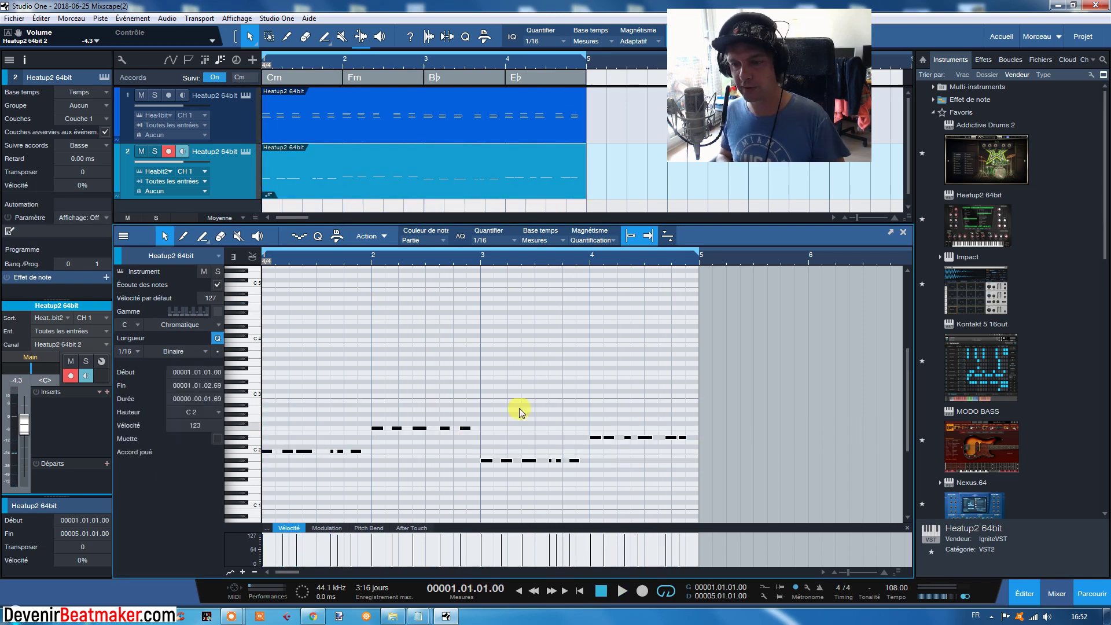
left_click(465, 357)
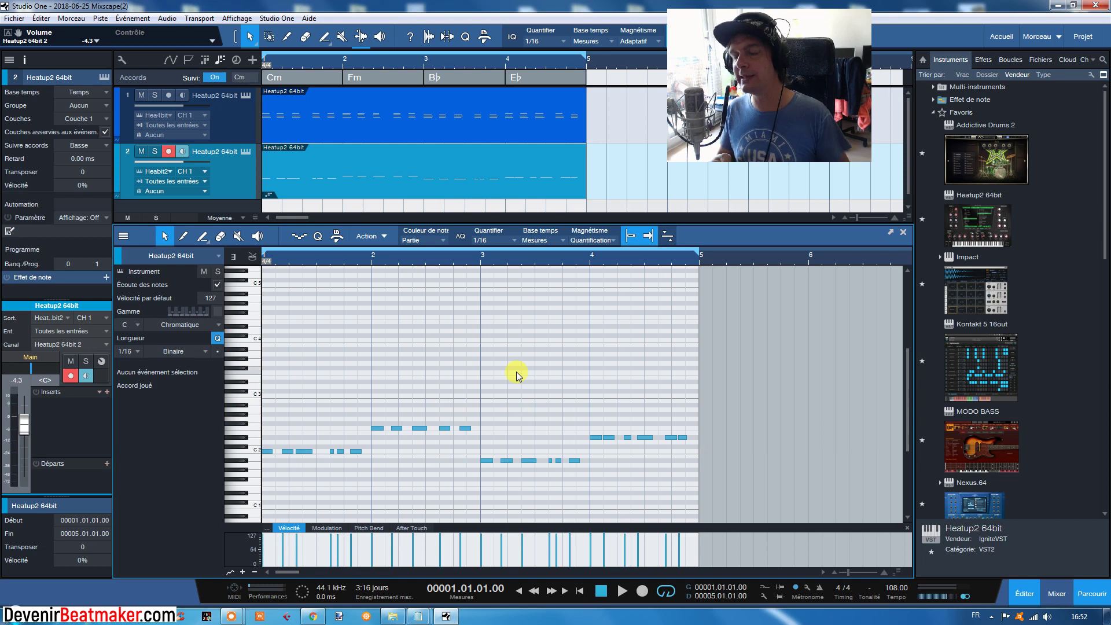